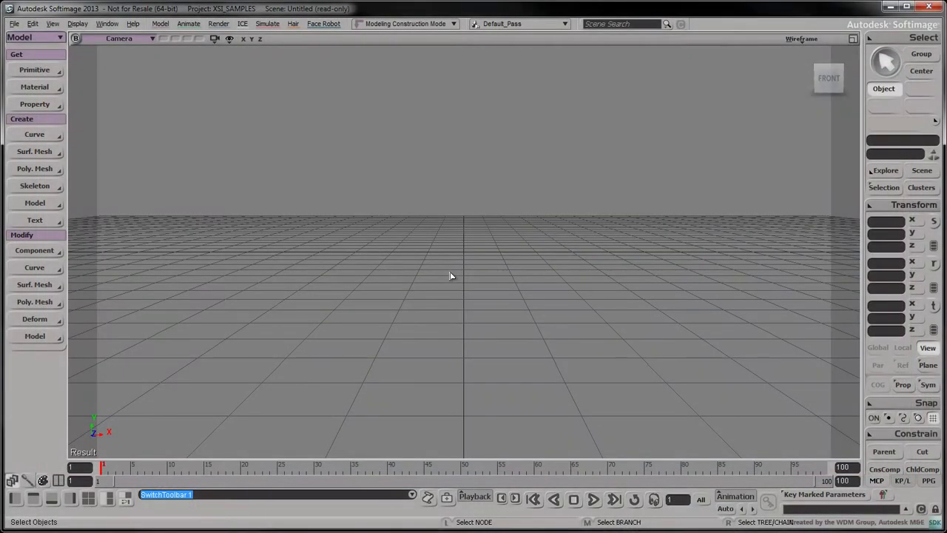
# Add an empty point cloud primitive named pointcloud and close its property page.
pyautogui.click(43, 72)
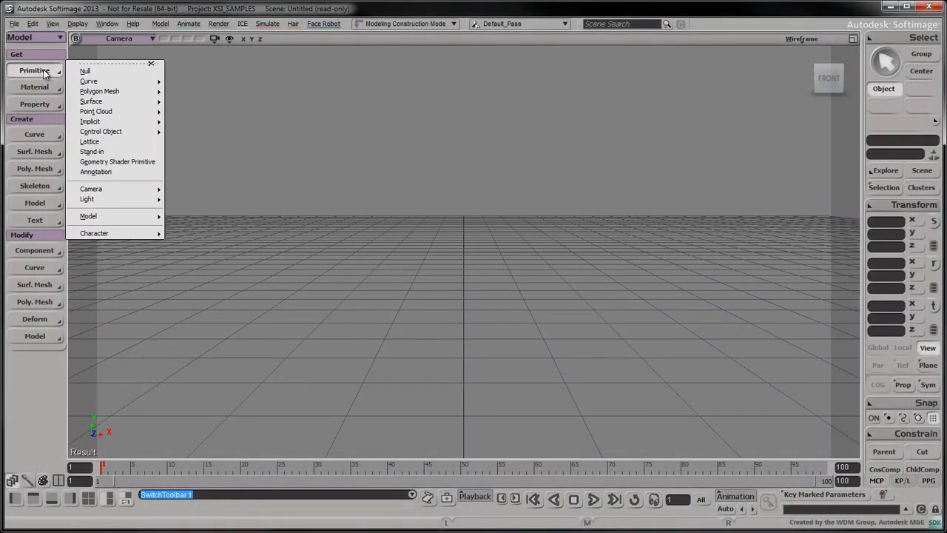
pyautogui.click(189, 187)
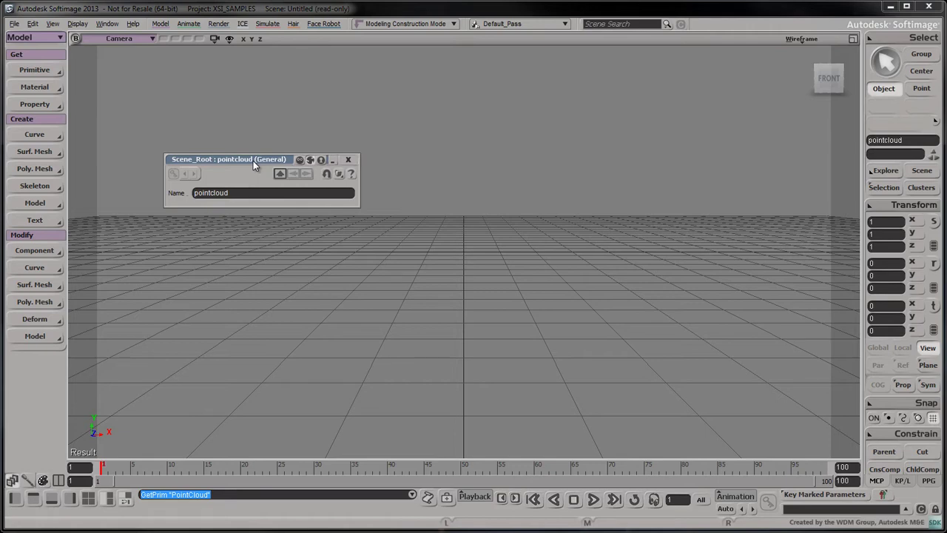
pyautogui.click(348, 159)
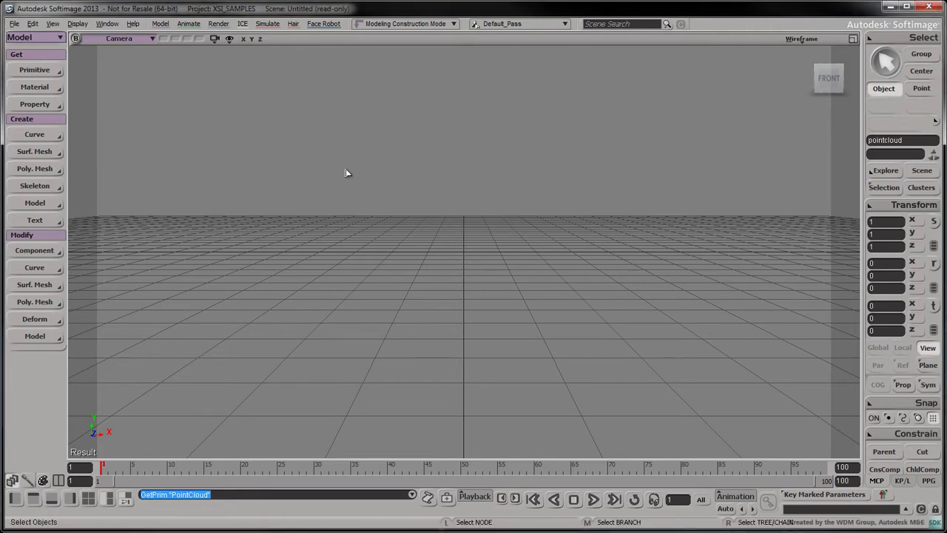
# Use the Explorer/Camera/Render Tree layout with an ICE Tree lower panel, and expand pointcloud.
pyautogui.click(127, 501)
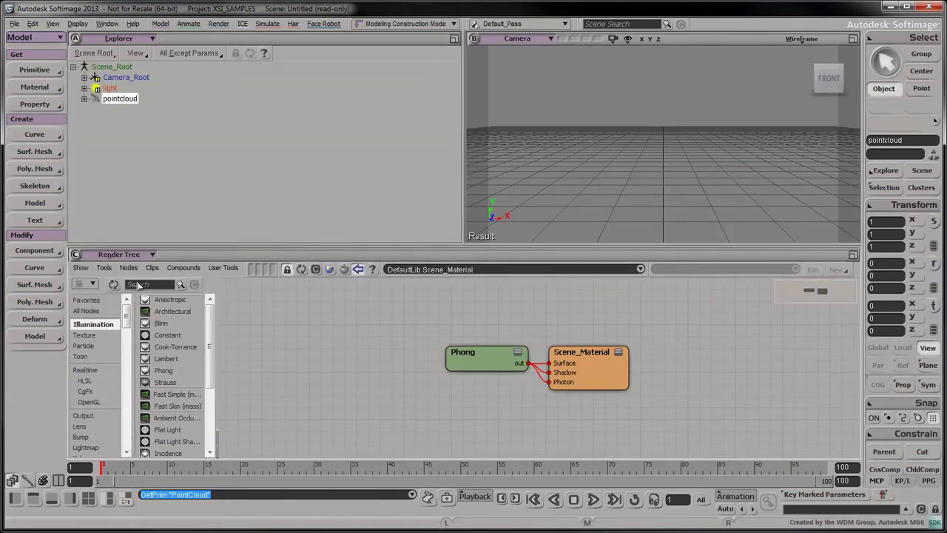
pyautogui.click(137, 254)
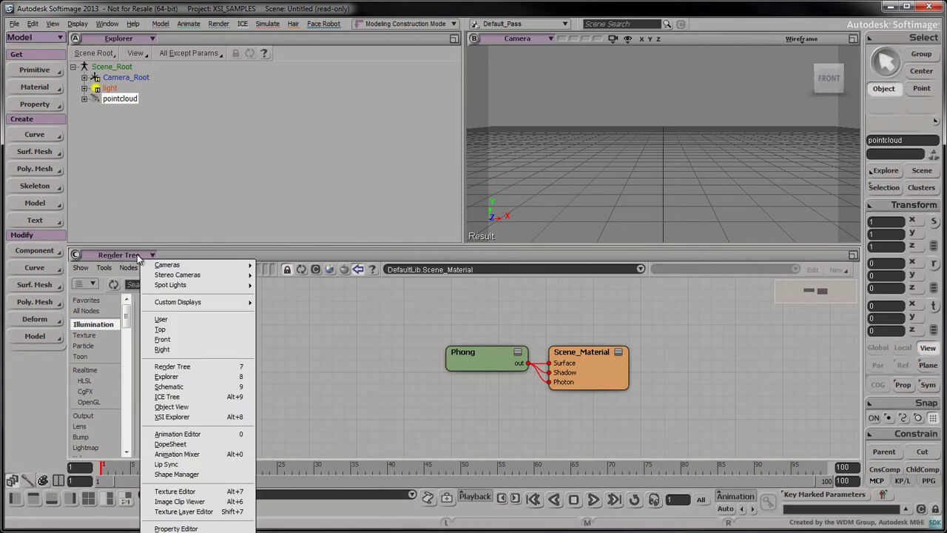
pyautogui.click(167, 396)
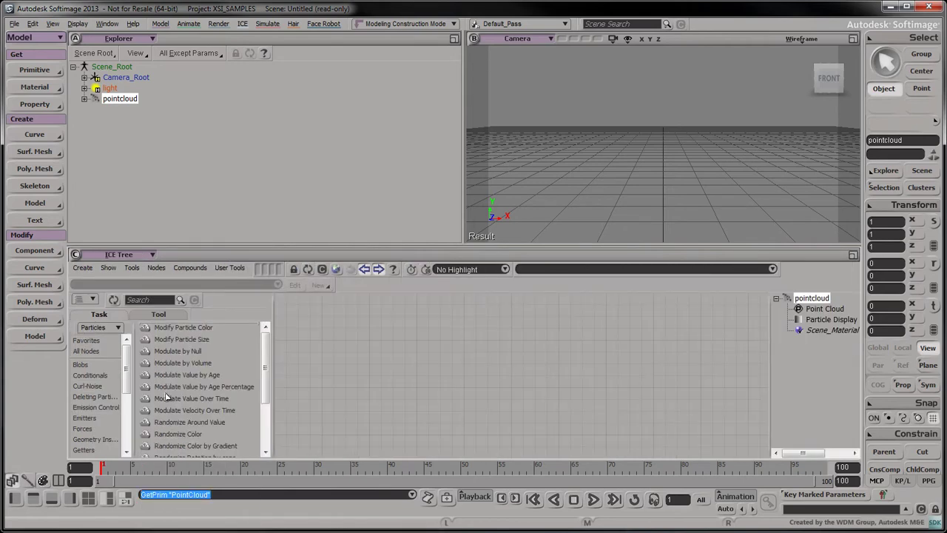
pyautogui.click(85, 98)
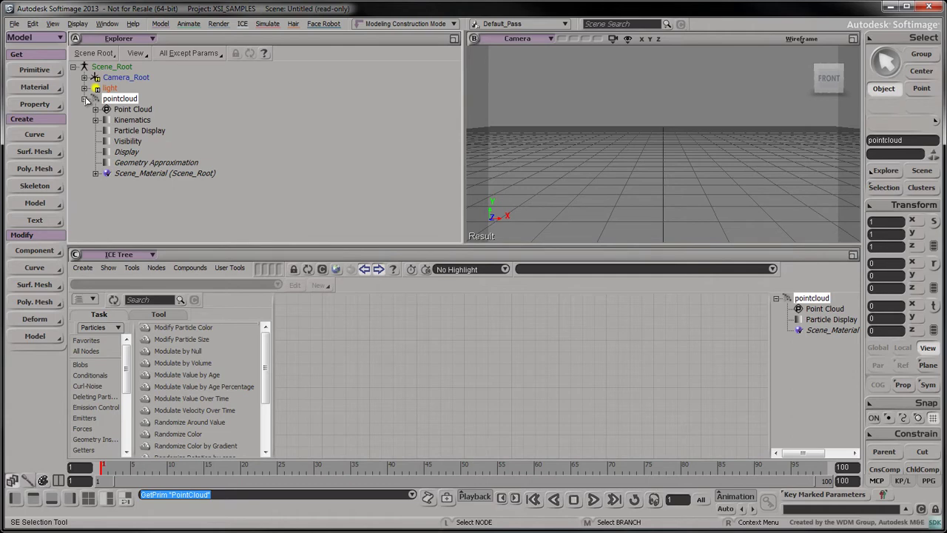
# Set the pointcloud's Particle Display point size to 20 pixels.
pyautogui.click(119, 132)
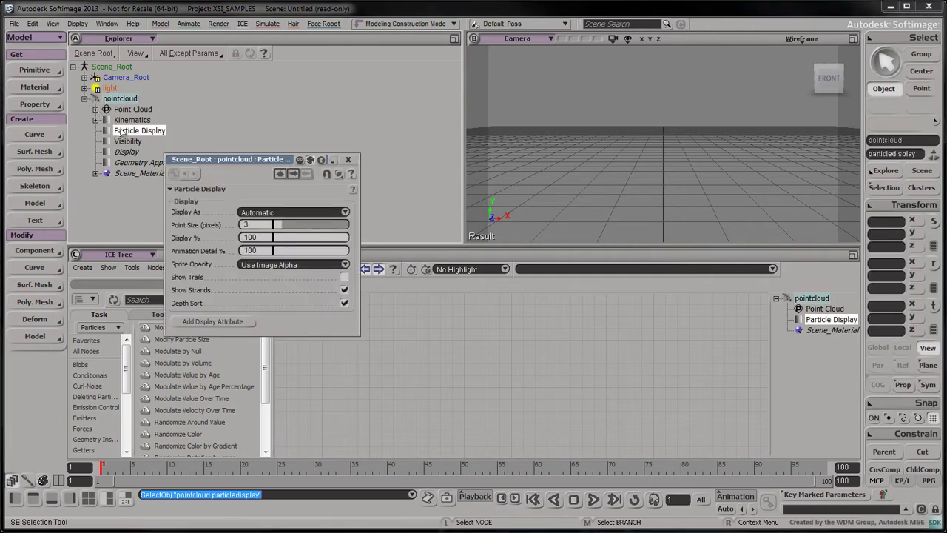
pyautogui.write('20')
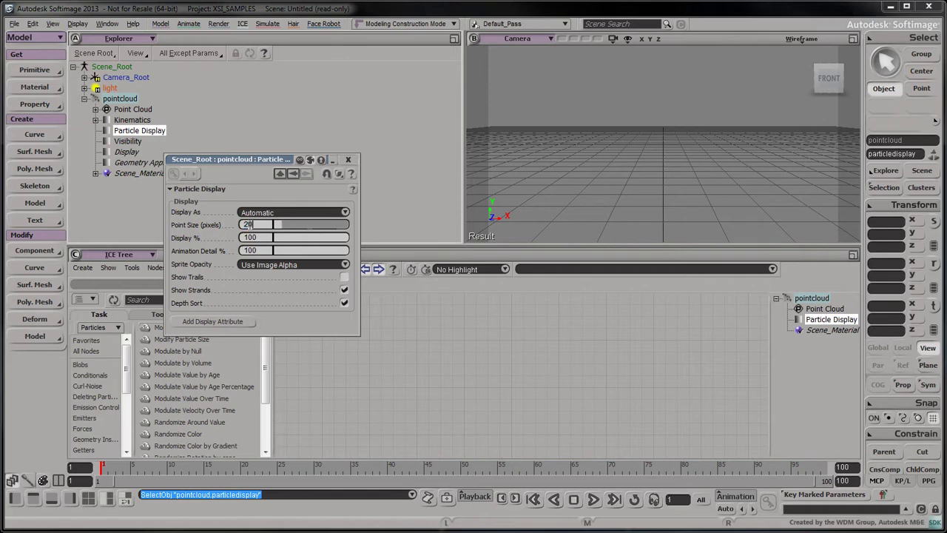
pyautogui.press('Return')
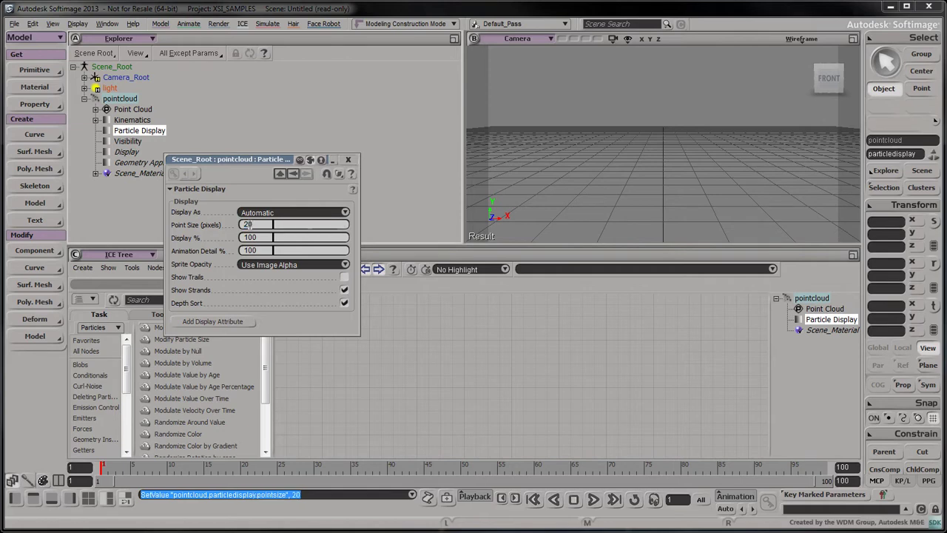
pyautogui.click(347, 160)
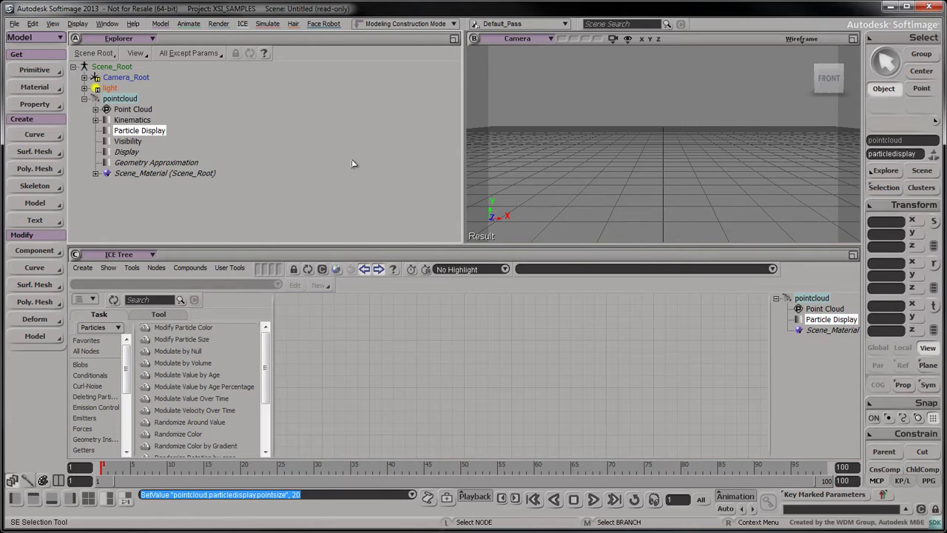
# Create an empty ICETree node on the pointcloud via Create > ICE Tree.
pyautogui.click(82, 267)
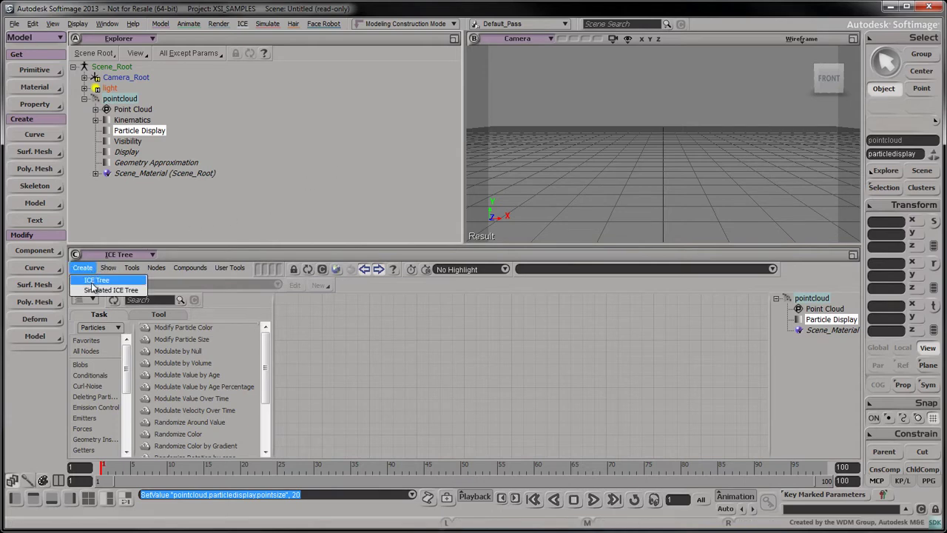
pyautogui.click(94, 281)
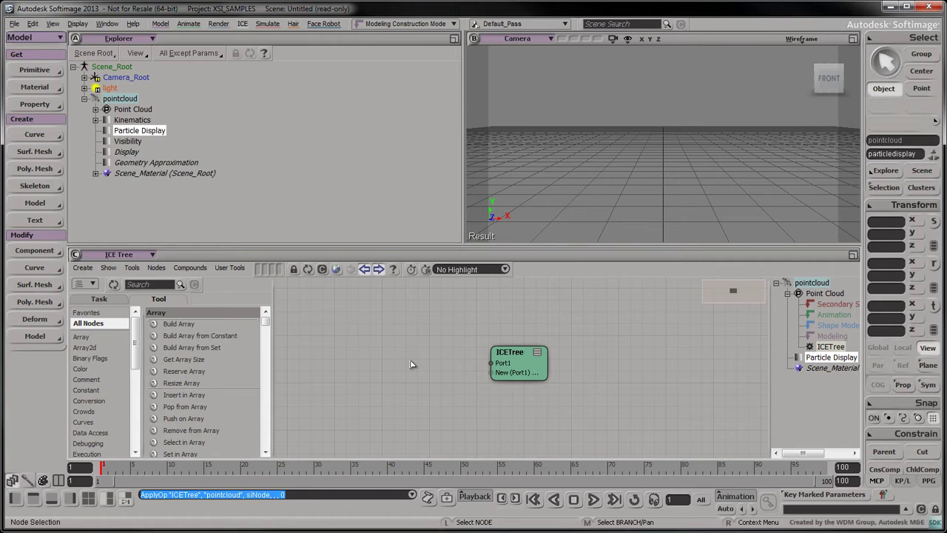
pyautogui.scroll(-3, 100, 370)
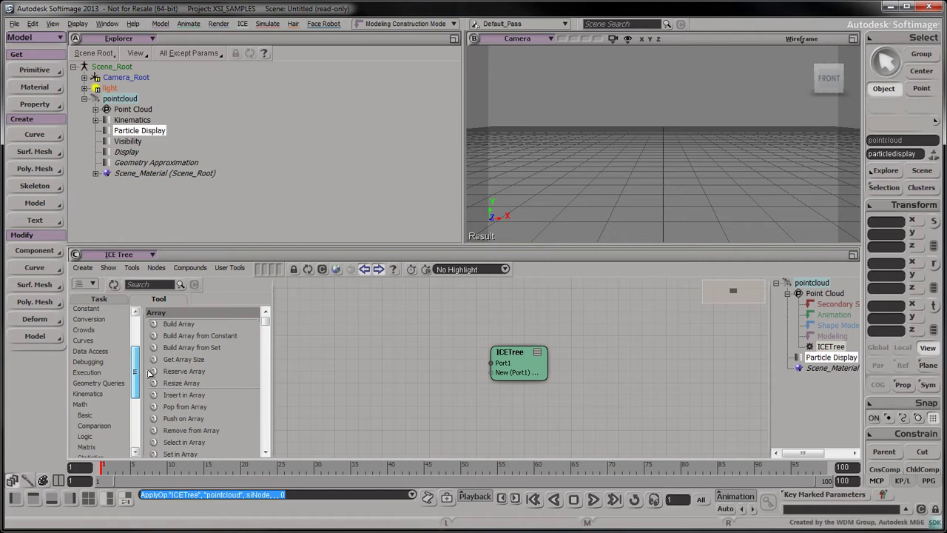
# Add a Repeat with Counter node and connect its Execute to ICETree Port1.
pyautogui.click(100, 350)
pyautogui.moveTo(190, 418); pyautogui.dragTo(357, 342)
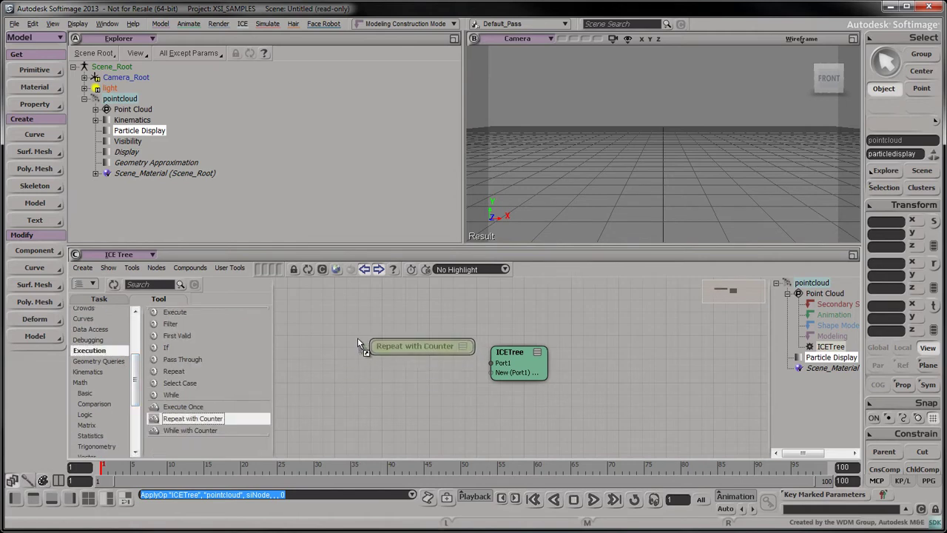
pyautogui.moveTo(518, 358); pyautogui.dragTo(588, 352)
pyautogui.moveTo(434, 366); pyautogui.dragTo(562, 359)
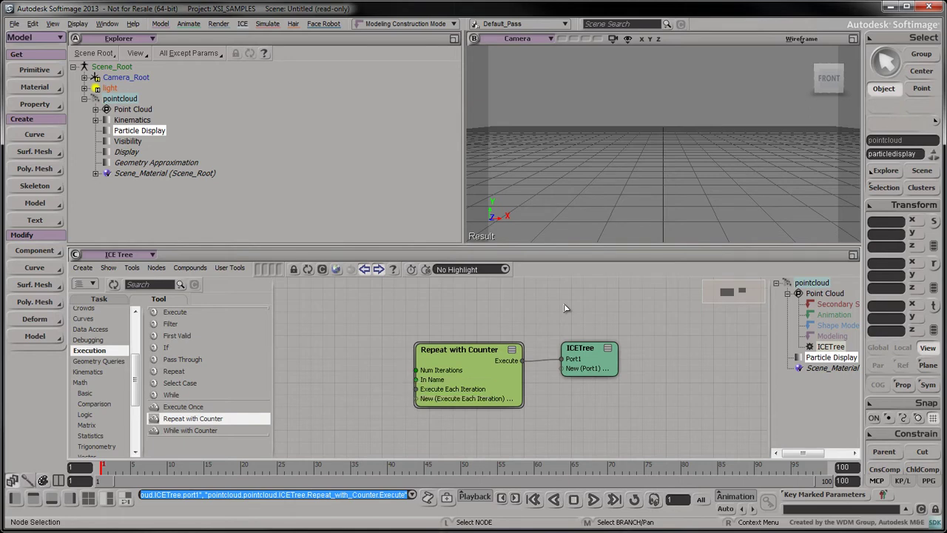
# Set the Repeat with Counter's Num Iterations to 5.
pyautogui.doubleClick(477, 372)
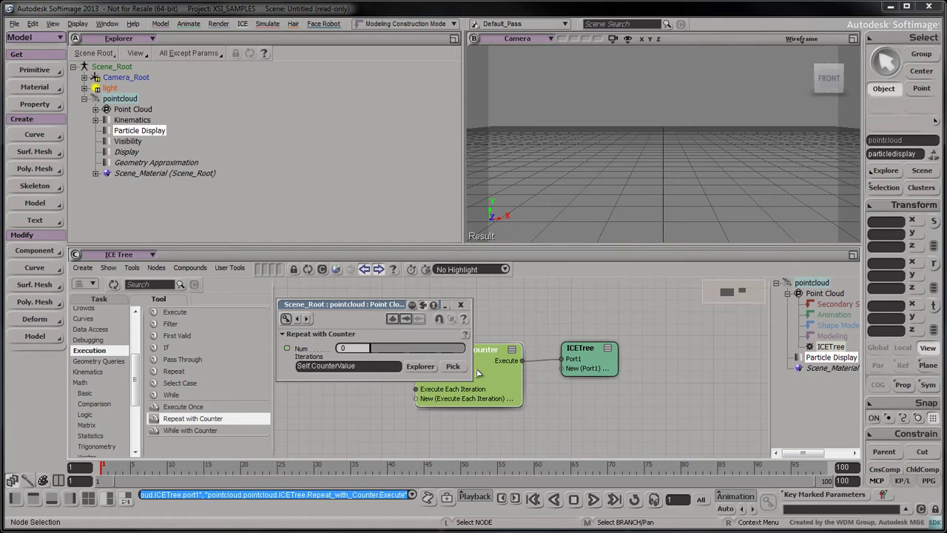
pyautogui.moveTo(349, 306); pyautogui.dragTo(277, 153)
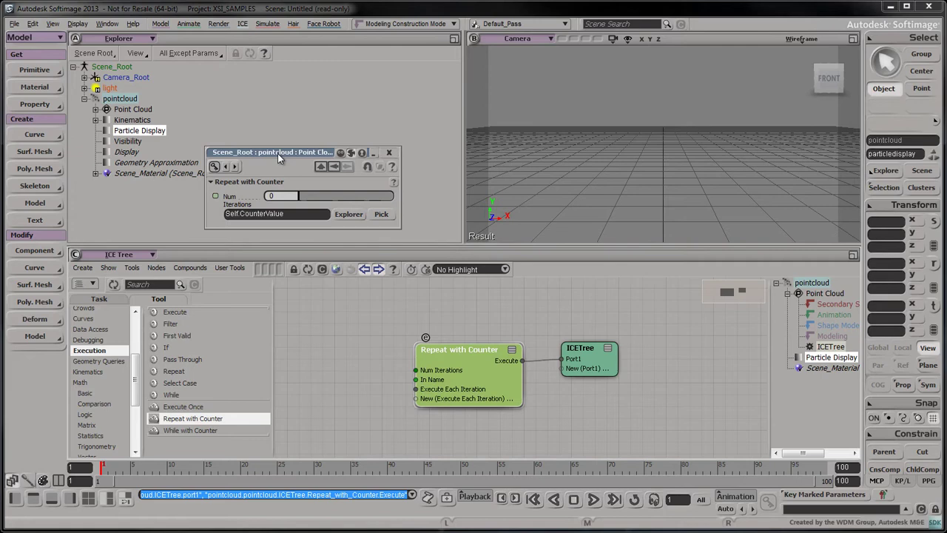
pyautogui.click(273, 195)
pyautogui.press('Return')
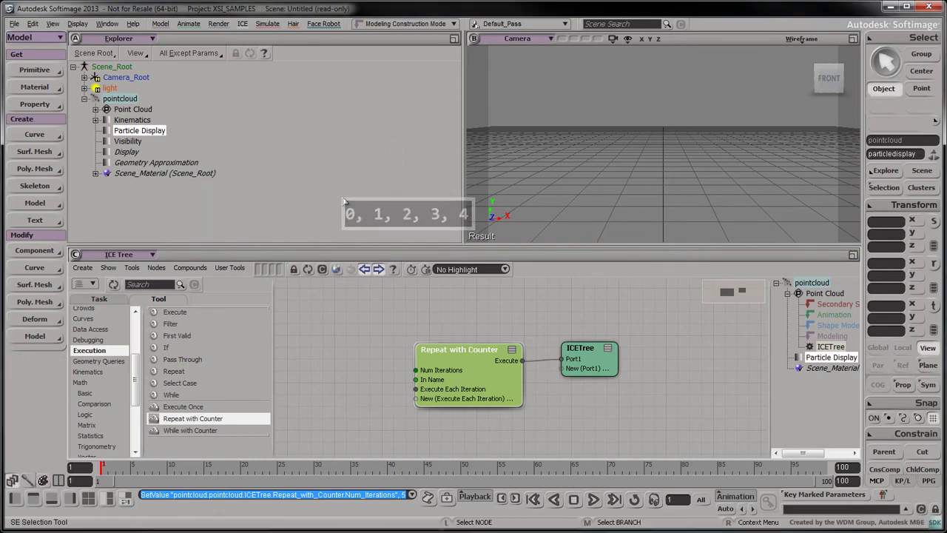
# Wire a new Add Point node into Repeat with Counter's Execute Each Iteration port.
pyautogui.moveTo(621, 355)
pyautogui.mouseDown(button='middle')
pyautogui.moveTo(679, 362)
pyautogui.moveTo(731, 346)
pyautogui.mouseUp(button='middle')
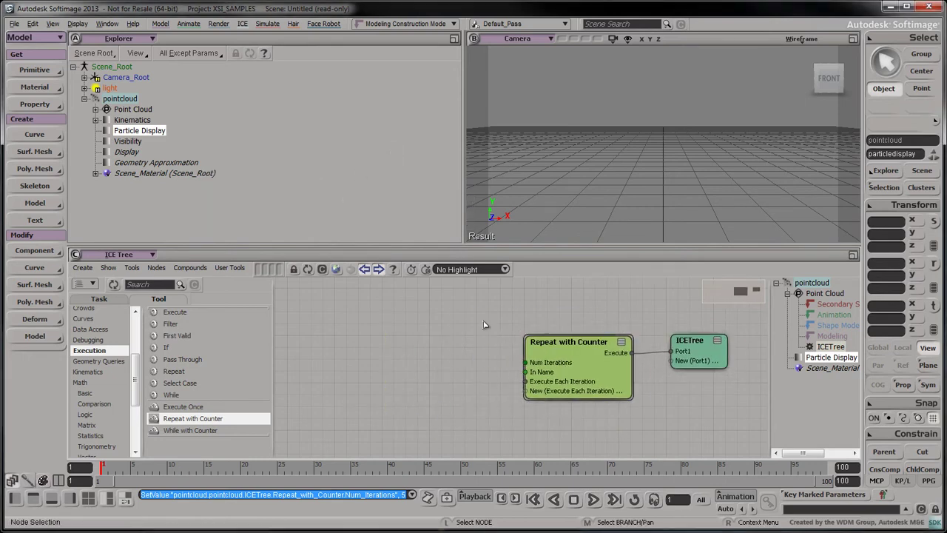
pyautogui.moveTo(136, 378); pyautogui.dragTo(136, 403)
pyautogui.click(92, 373)
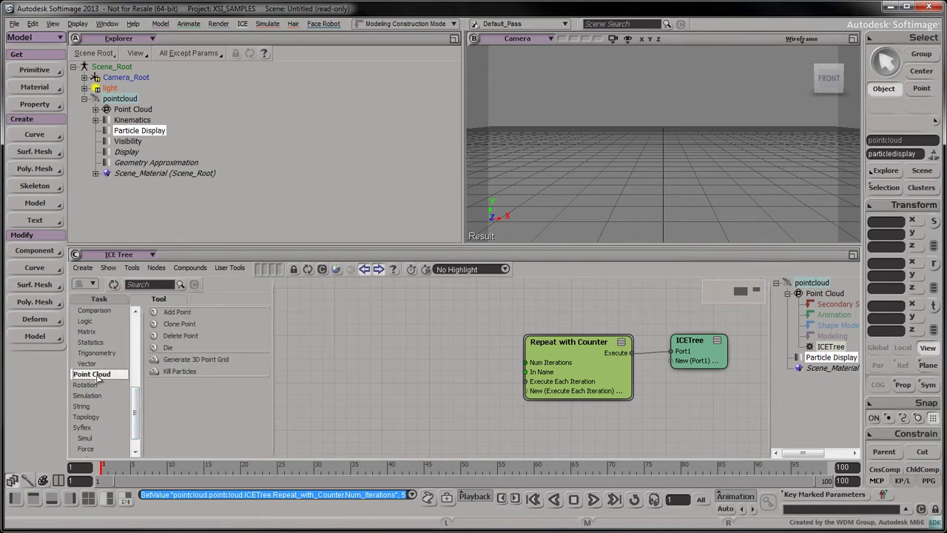
pyautogui.moveTo(177, 311); pyautogui.dragTo(373, 342)
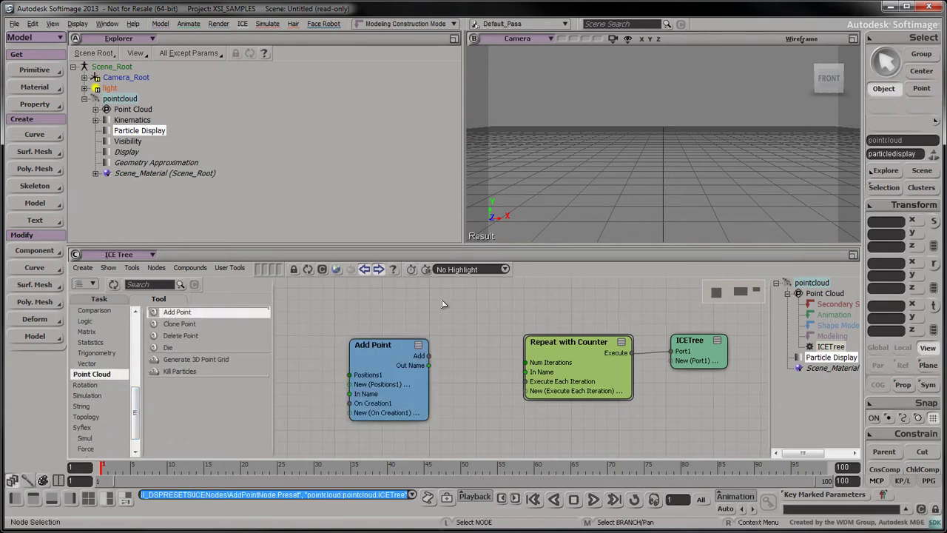
pyautogui.moveTo(429, 356)
pyautogui.mouseDown()
pyautogui.moveTo(552, 395)
pyautogui.moveTo(551, 383)
pyautogui.mouseUp()
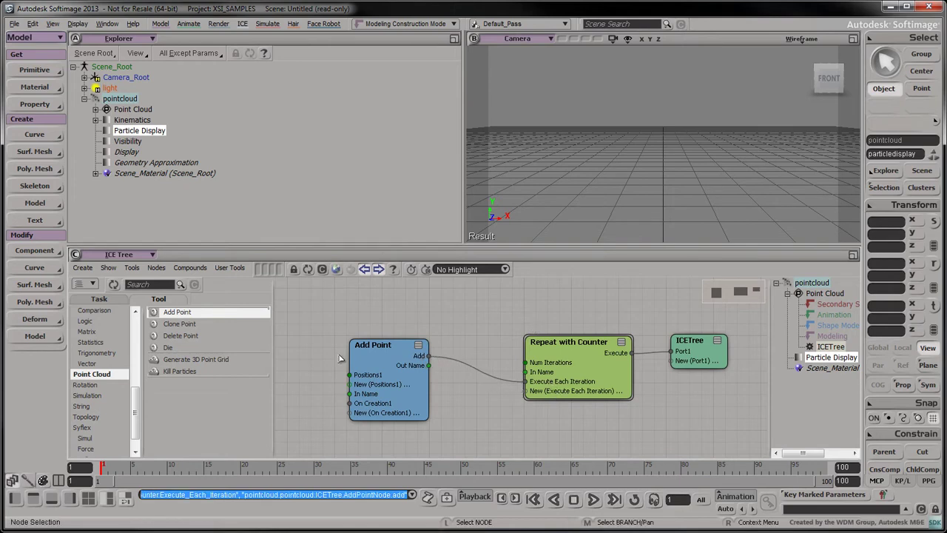
# Feed a 0,0,0 3D Vector into Add Point's Positions1 and orbit to see the origin point.
pyautogui.click(89, 363)
pyautogui.moveTo(265, 350); pyautogui.dragTo(265, 413)
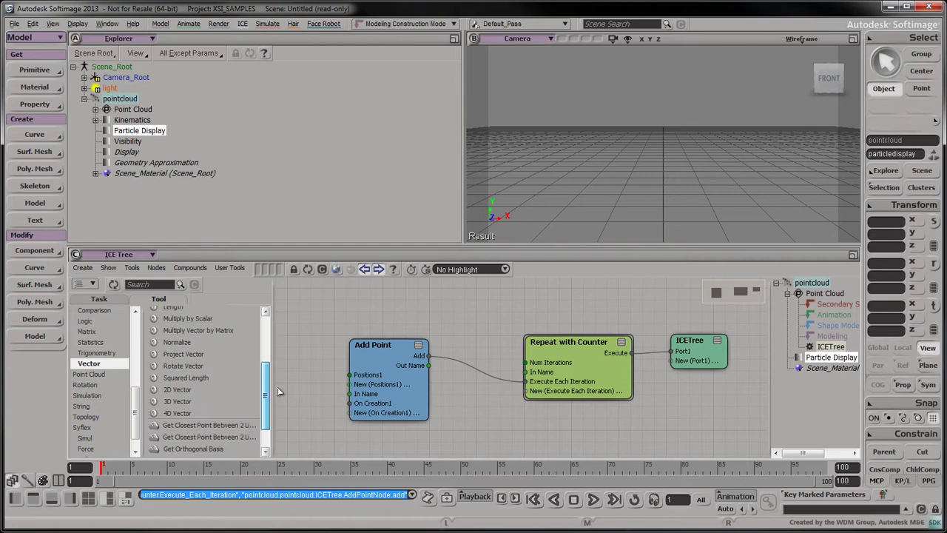
pyautogui.moveTo(177, 367); pyautogui.dragTo(277, 335)
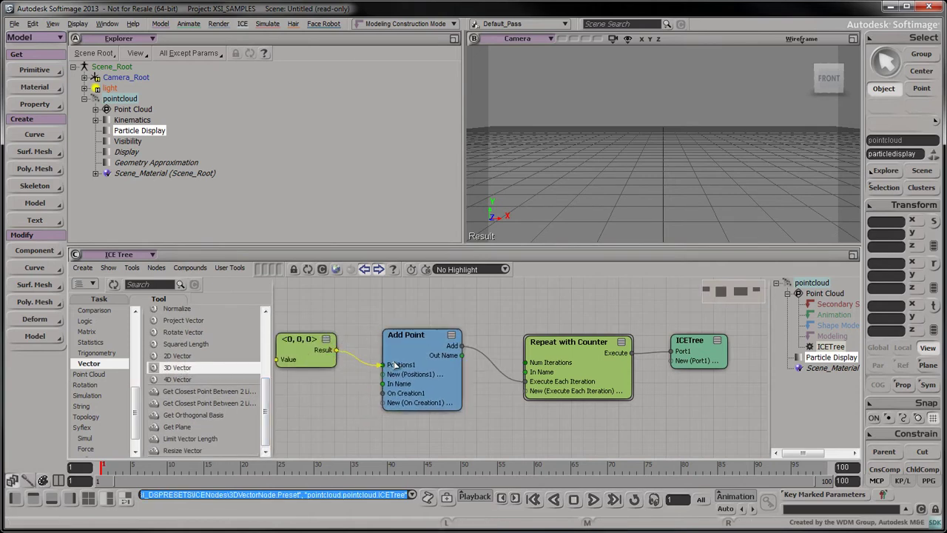
pyautogui.moveTo(361, 362); pyautogui.dragTo(384, 363)
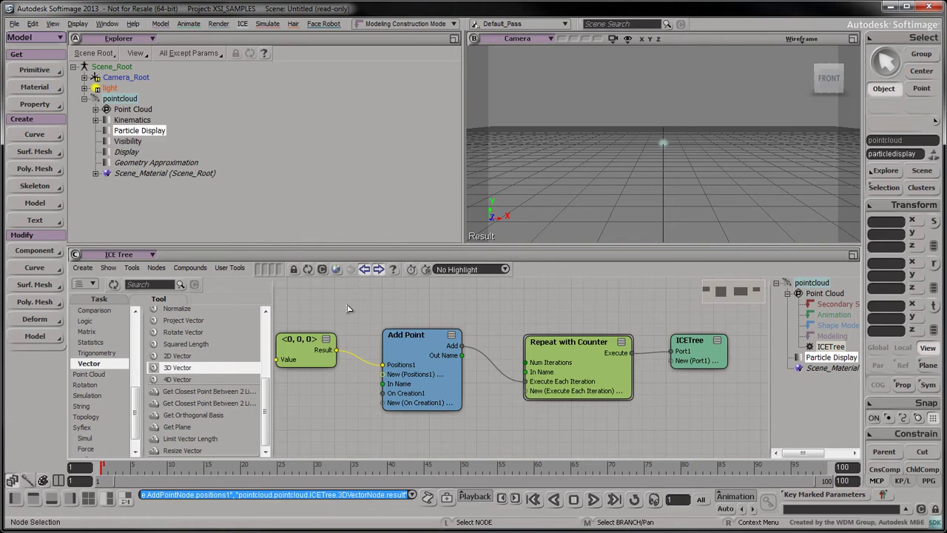
pyautogui.moveTo(599, 116); pyautogui.dragTo(712, 185)
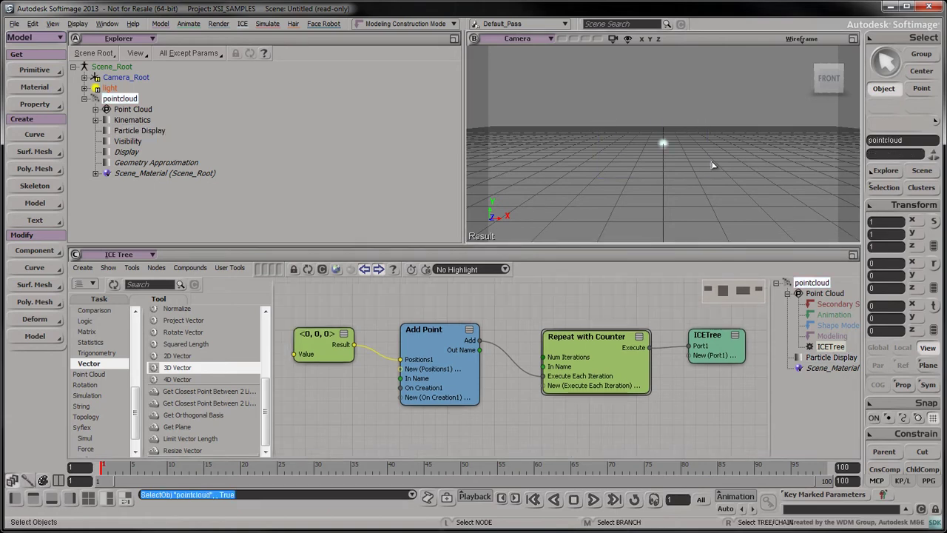
pyautogui.moveTo(713, 144); pyautogui.dragTo(701, 168, button='right')
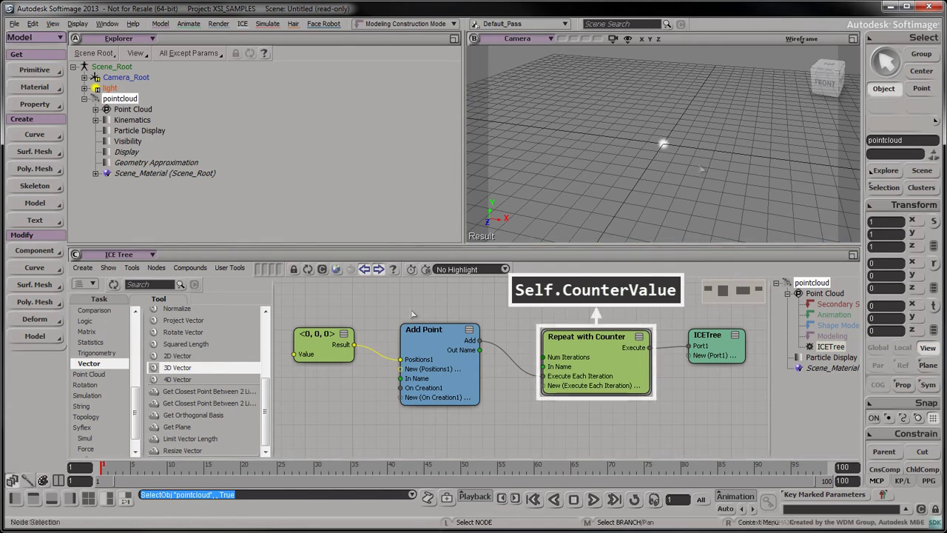
# Add a Get Data node referencing self.countervalue.
pyautogui.moveTo(136, 411); pyautogui.dragTo(136, 359)
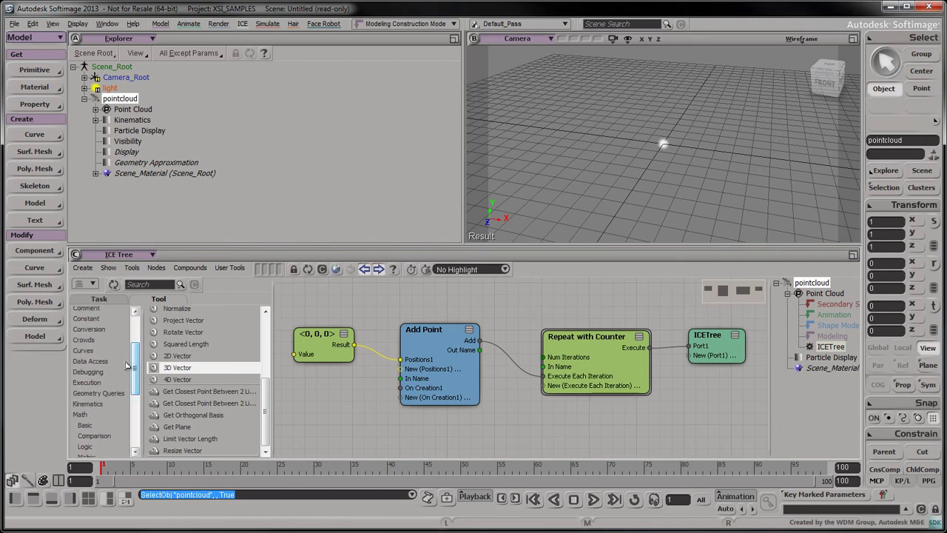
pyautogui.click(93, 361)
pyautogui.scroll(-2, 262, 371)
pyautogui.scroll(2, 262, 372)
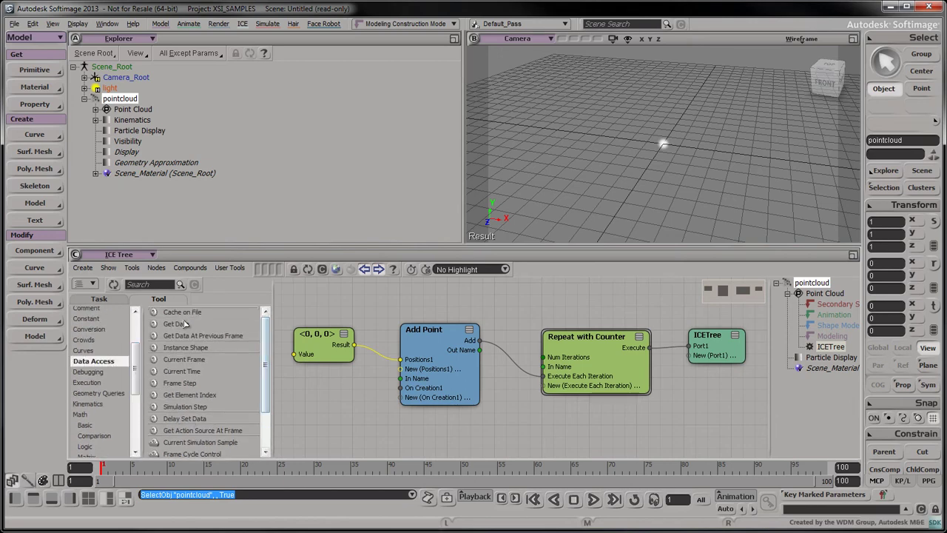
pyautogui.moveTo(176, 324); pyautogui.dragTo(304, 399)
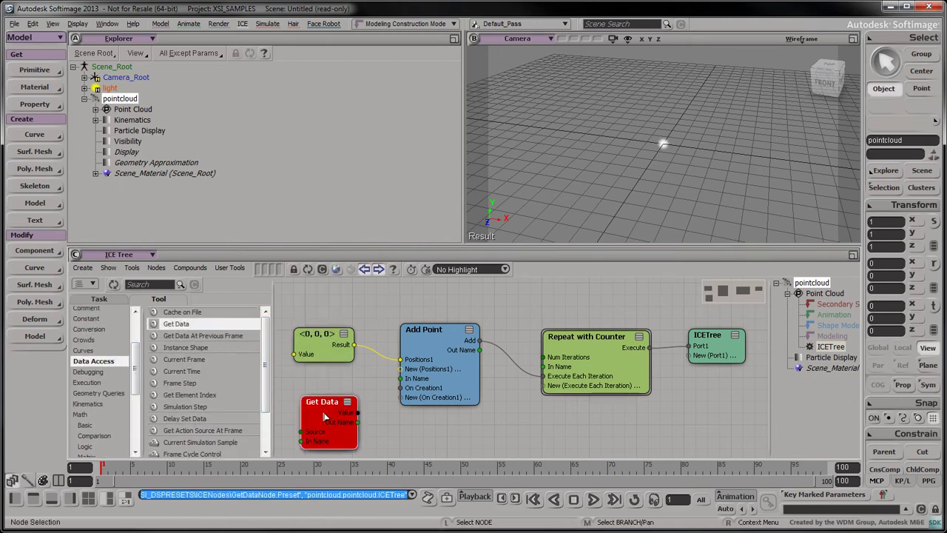
pyautogui.doubleClick(330, 415)
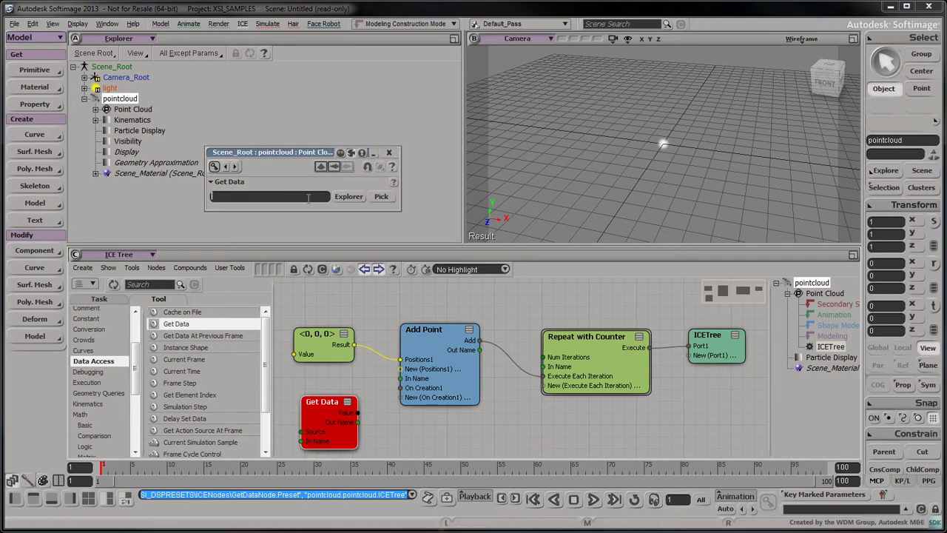
pyautogui.write('self.countervalue')
pyautogui.click(388, 153)
# Rearrange the graph and add a Scalar to 3D Vector node.
pyautogui.moveTo(454, 351); pyautogui.dragTo(490, 353)
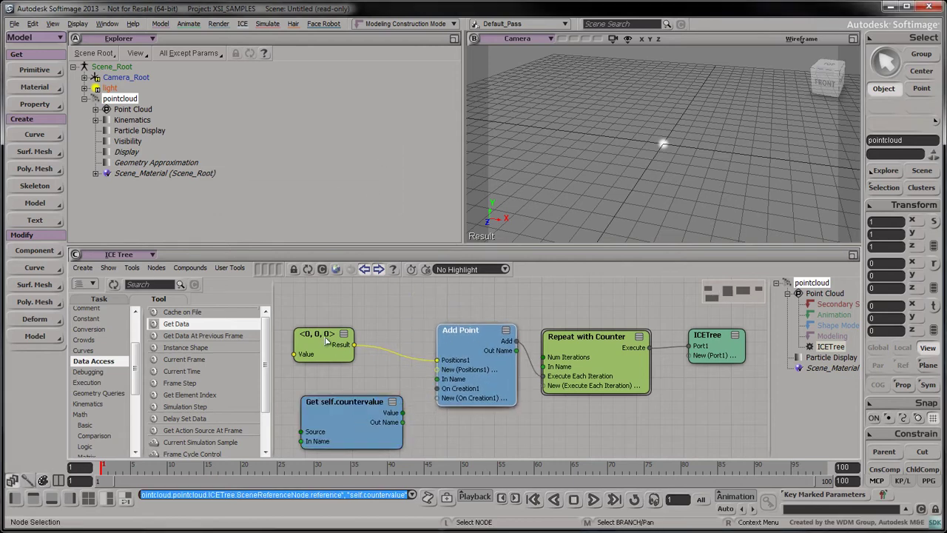
pyautogui.moveTo(318, 335)
pyautogui.mouseDown()
pyautogui.moveTo(383, 349)
pyautogui.moveTo(516, 348)
pyautogui.mouseUp()
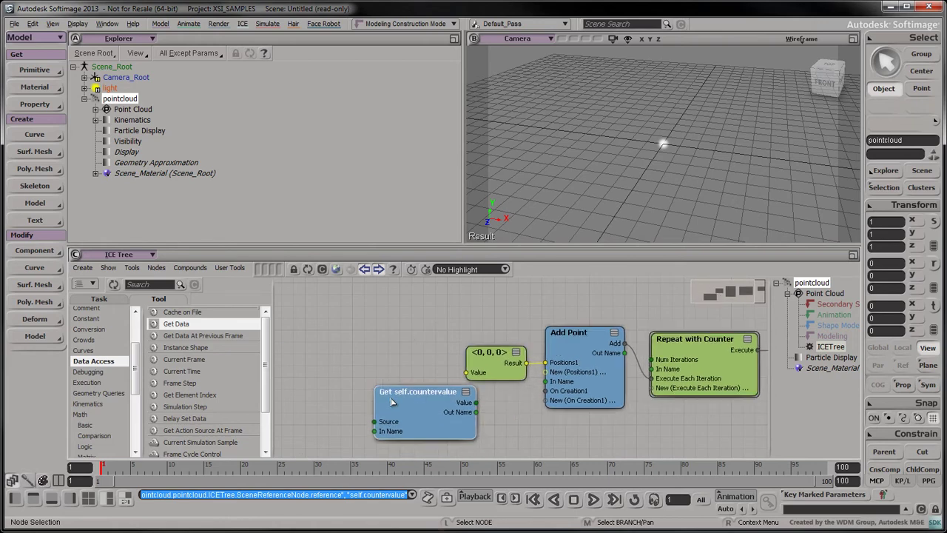
pyautogui.moveTo(454, 421); pyautogui.dragTo(323, 362)
pyautogui.click(91, 328)
pyautogui.moveTo(190, 392)
pyautogui.mouseDown()
pyautogui.moveTo(428, 427)
pyautogui.moveTo(437, 409)
pyautogui.mouseUp()
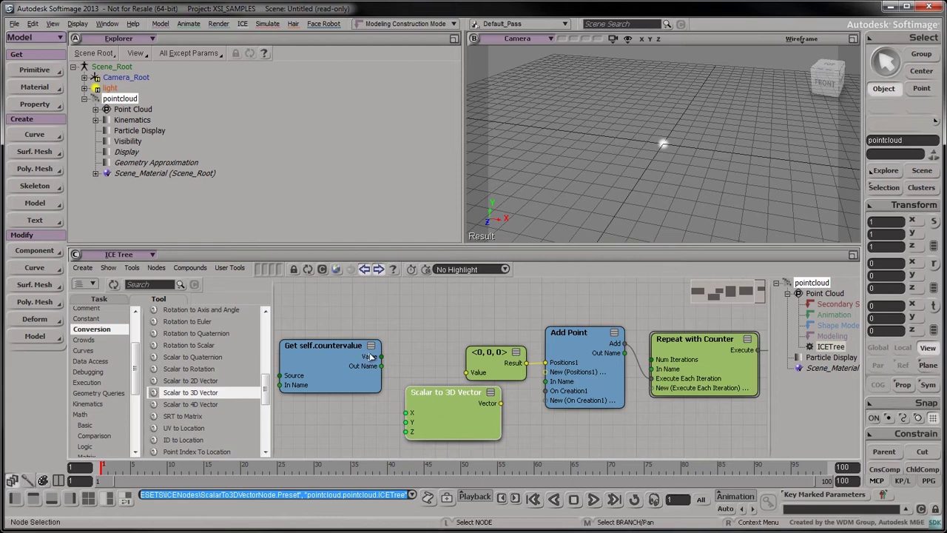
# Connect self.countervalue to Scalar to 3D Vector's Y through an Integer to Scalar converter.
pyautogui.moveTo(381, 355); pyautogui.dragTo(409, 423)
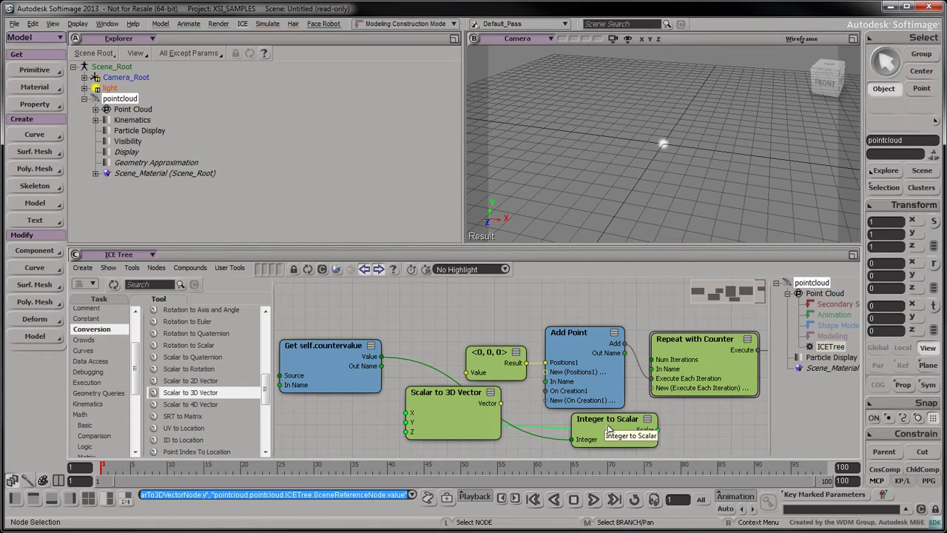
pyautogui.moveTo(434, 356); pyautogui.dragTo(539, 413, button='middle')
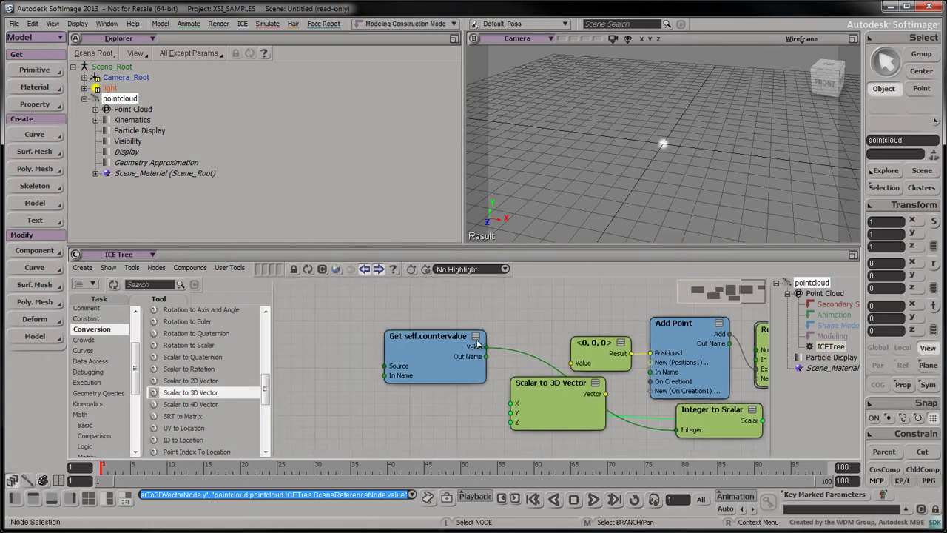
pyautogui.moveTo(713, 421); pyautogui.dragTo(440, 370)
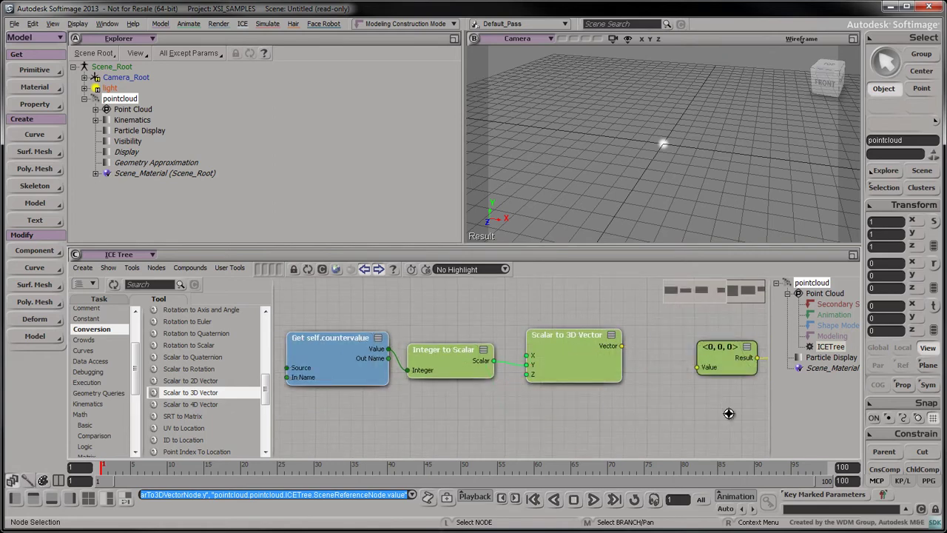
# Replace the zero-vector constant with the converted vector on Add Point's Positions1.
pyautogui.moveTo(729, 413); pyautogui.dragTo(599, 412, button='middle')
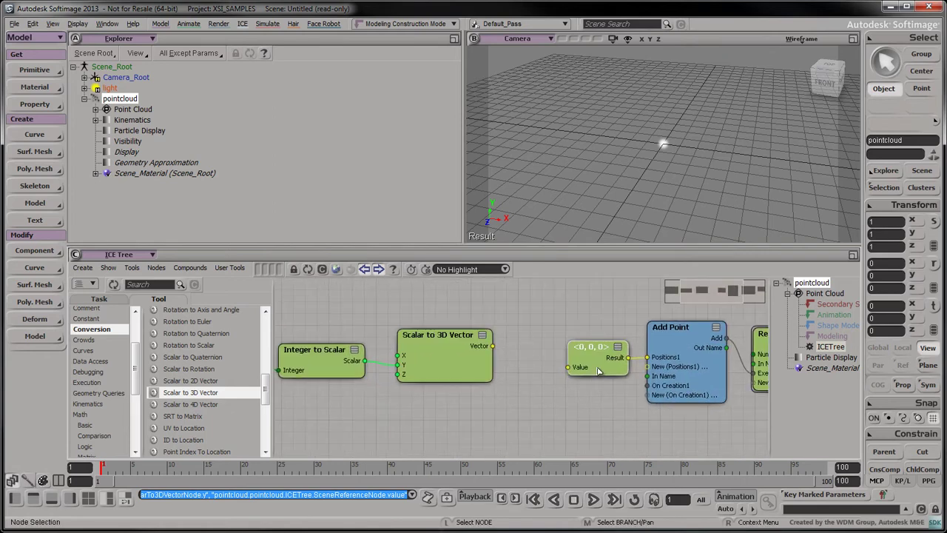
pyautogui.press('Delete')
pyautogui.moveTo(492, 345); pyautogui.dragTo(648, 357)
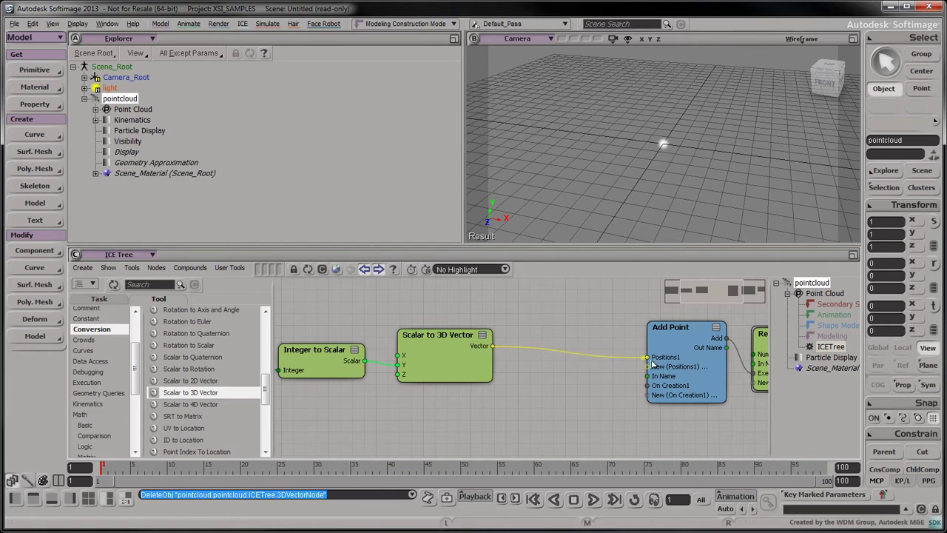
pyautogui.moveTo(403, 307); pyautogui.dragTo(506, 313, button='middle')
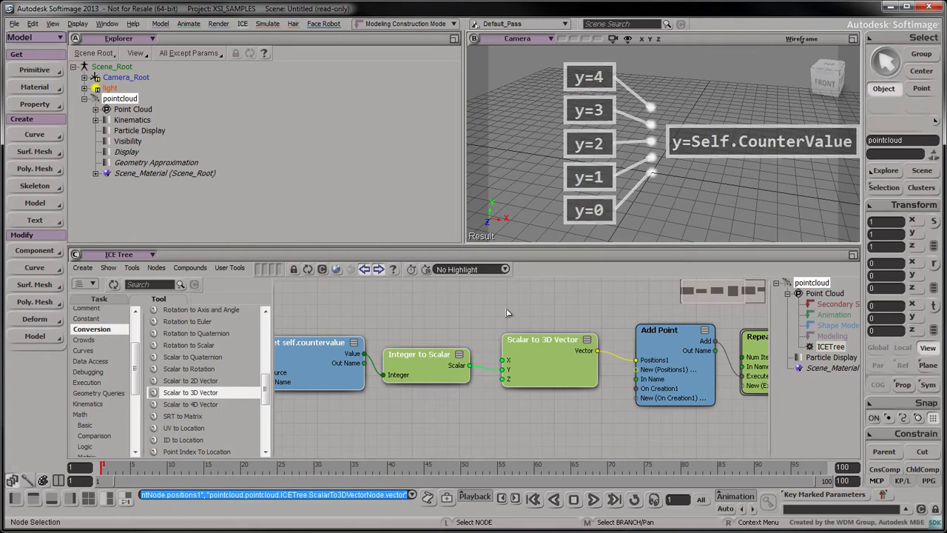
# Orbit to view the five stacked particles, frame all ICE nodes, and box-select the counter nodes.
pyautogui.press('s')
pyautogui.moveTo(671, 195)
pyautogui.mouseDown(button='right')
pyautogui.moveTo(597, 176)
pyautogui.moveTo(661, 186)
pyautogui.mouseUp(button='right')
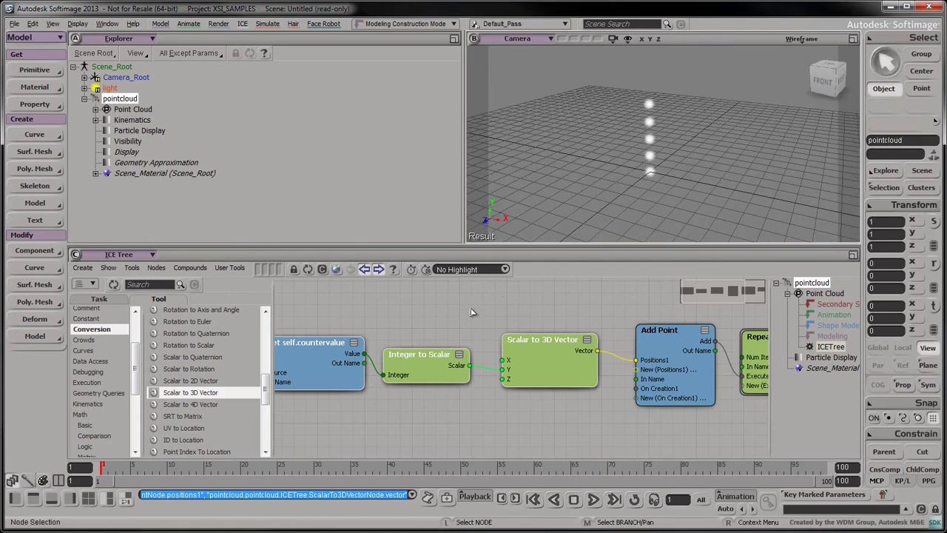
pyautogui.press('a')
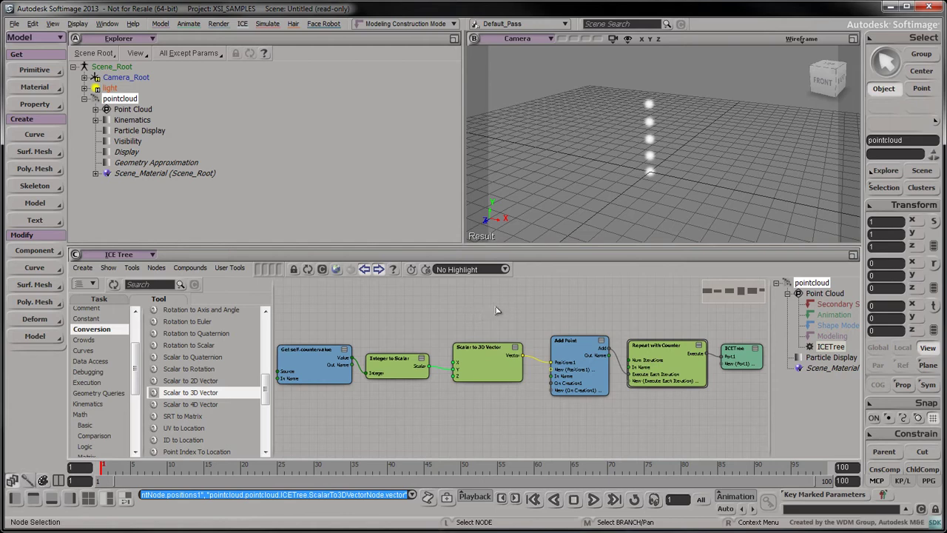
pyautogui.moveTo(497, 311); pyautogui.dragTo(283, 420)
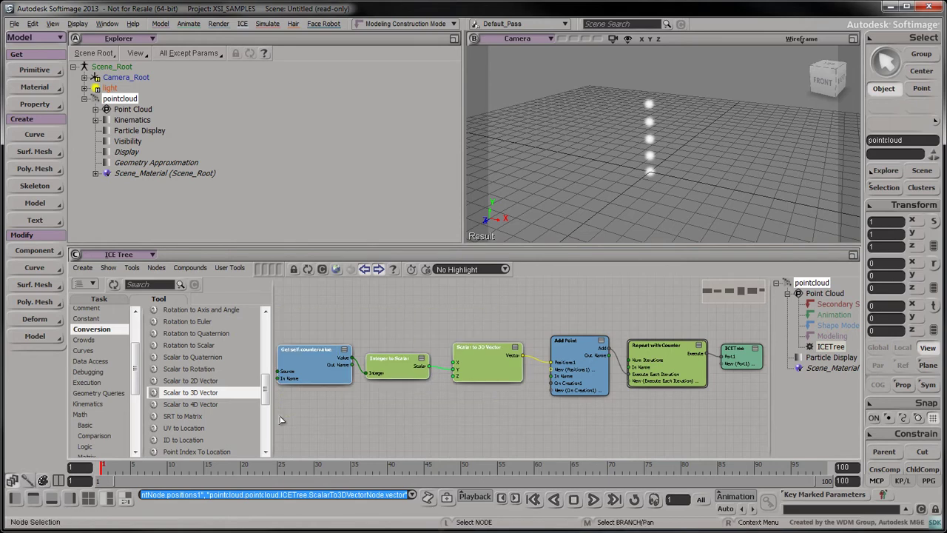
# Delete the three converter nodes and the Repeat with Counter node.
pyautogui.press('Delete')
pyautogui.click(636, 361)
pyautogui.press('Delete')
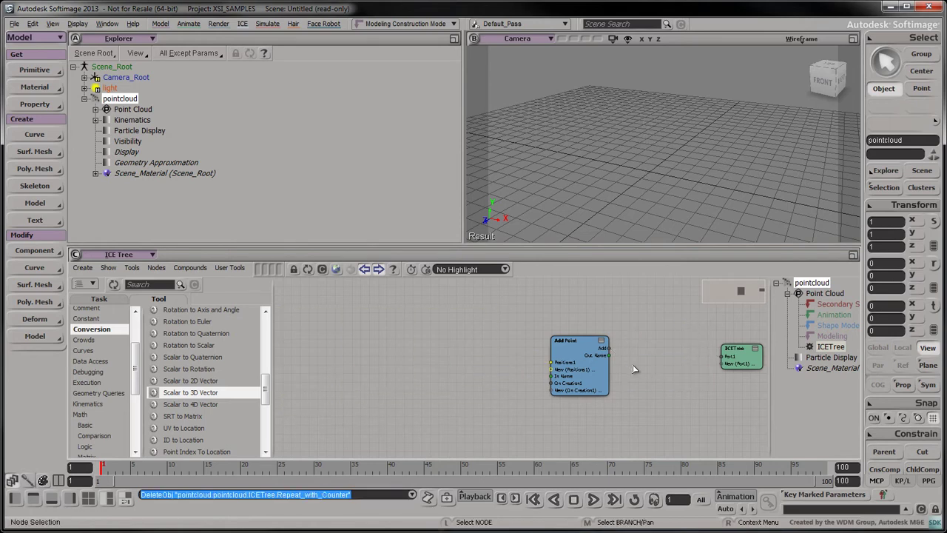
# Wire Add Point directly into the ICETree root and place a Build Index Array node.
pyautogui.scroll(2, 676, 375)
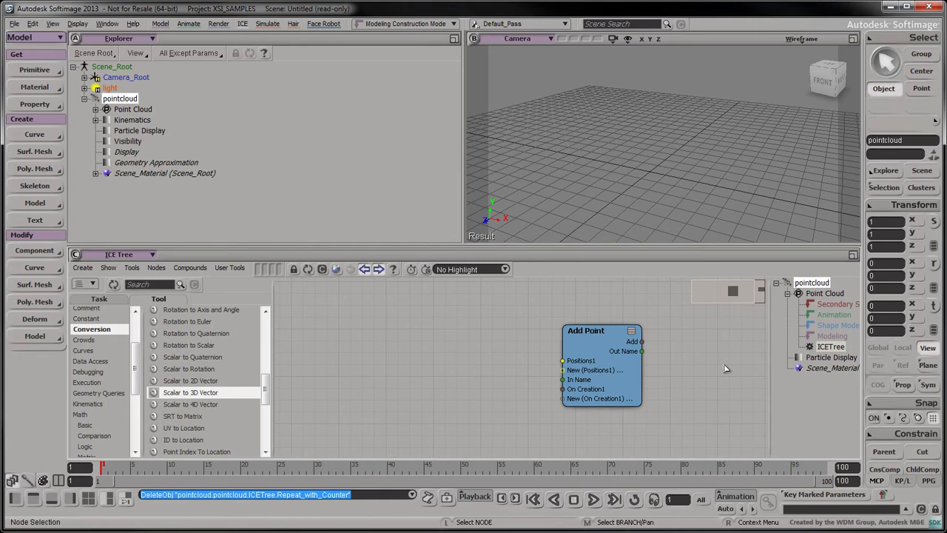
pyautogui.moveTo(725, 369); pyautogui.dragTo(596, 359)
pyautogui.moveTo(464, 339); pyautogui.dragTo(525, 331)
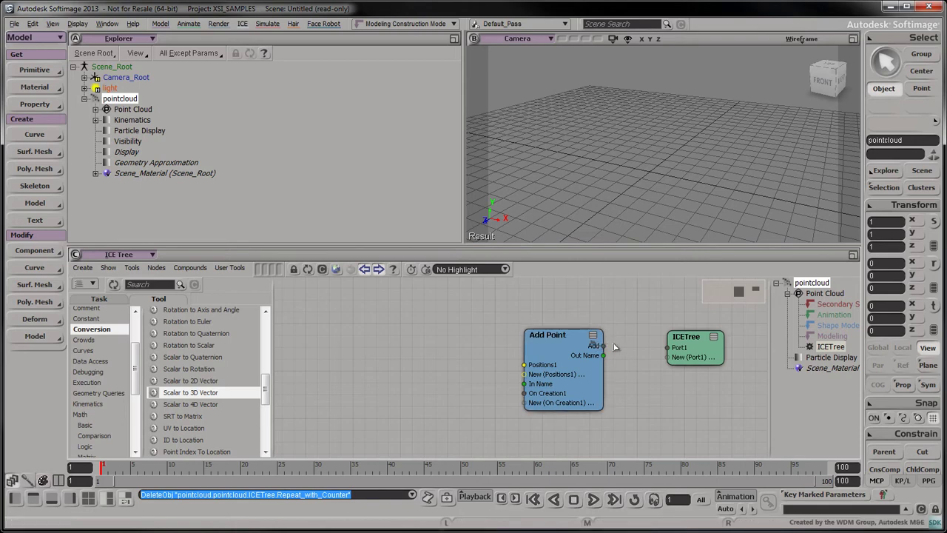
pyautogui.moveTo(597, 345); pyautogui.dragTo(668, 347)
pyautogui.moveTo(188, 379); pyautogui.dragTo(376, 349)
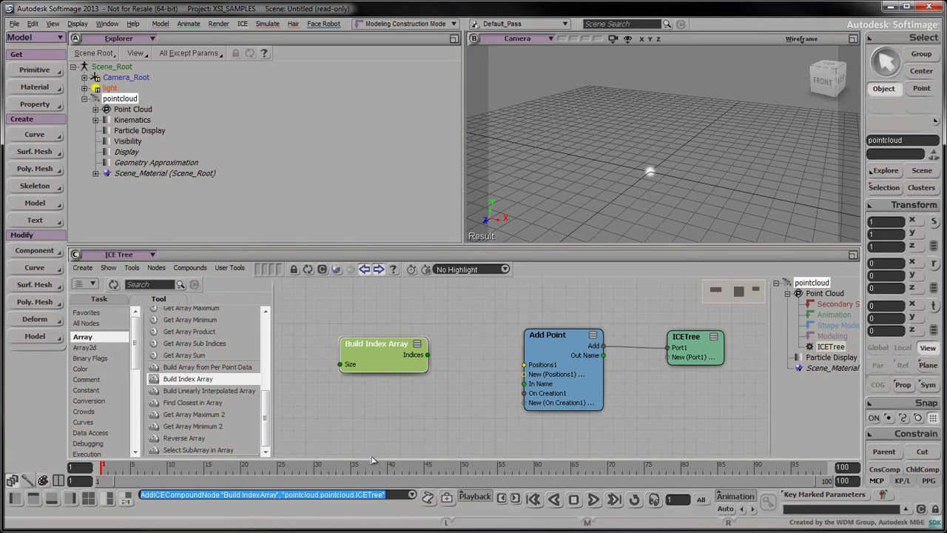
# Give Build Index Array a Size of 5 and add a Scalar to 3D Vector node.
pyautogui.doubleClick(359, 366)
pyautogui.click(276, 196)
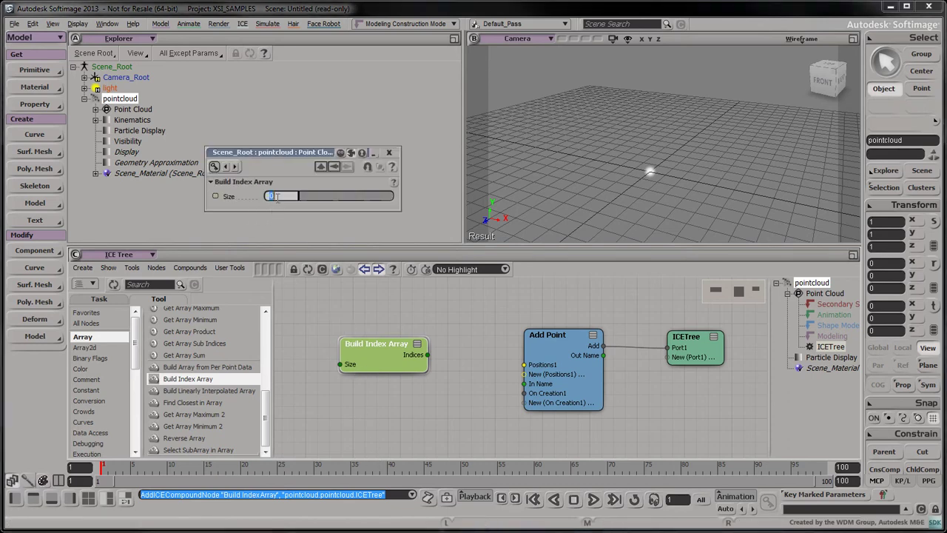
pyautogui.write('5')
pyautogui.press('Return')
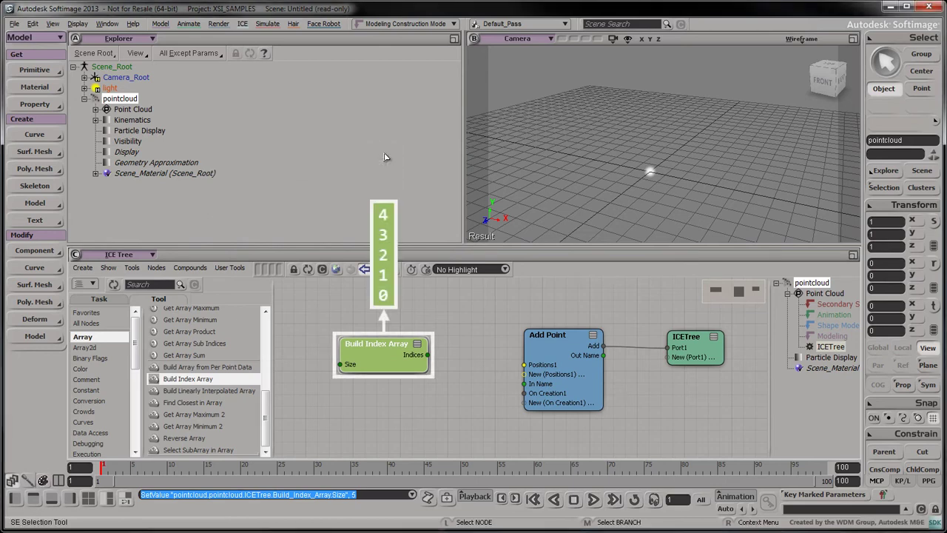
pyautogui.click(88, 400)
pyautogui.moveTo(190, 414); pyautogui.dragTo(398, 403)
# Arrange the nodes and feed the array indices into Scalar to 3D Vector's Y, driving Add Point's positions.
pyautogui.press('a')
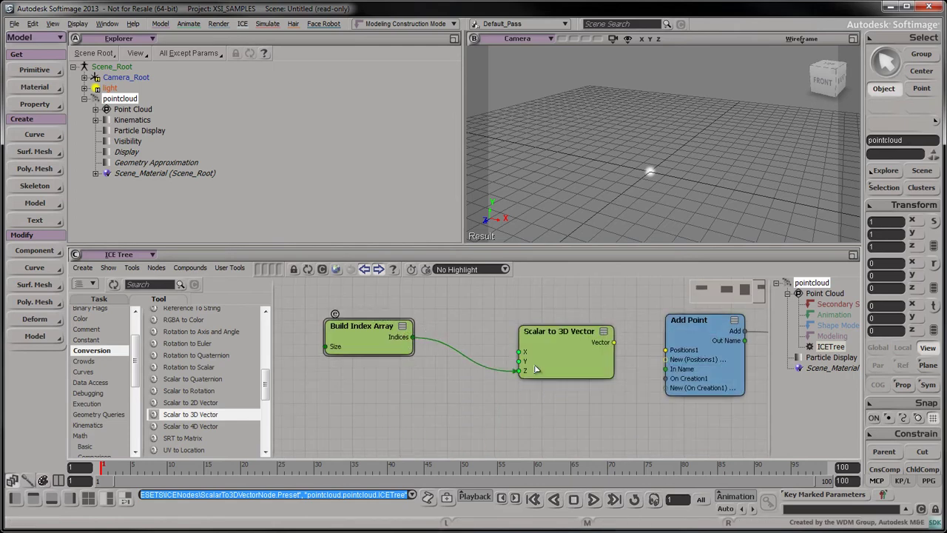
pyautogui.moveTo(412, 336); pyautogui.dragTo(521, 361)
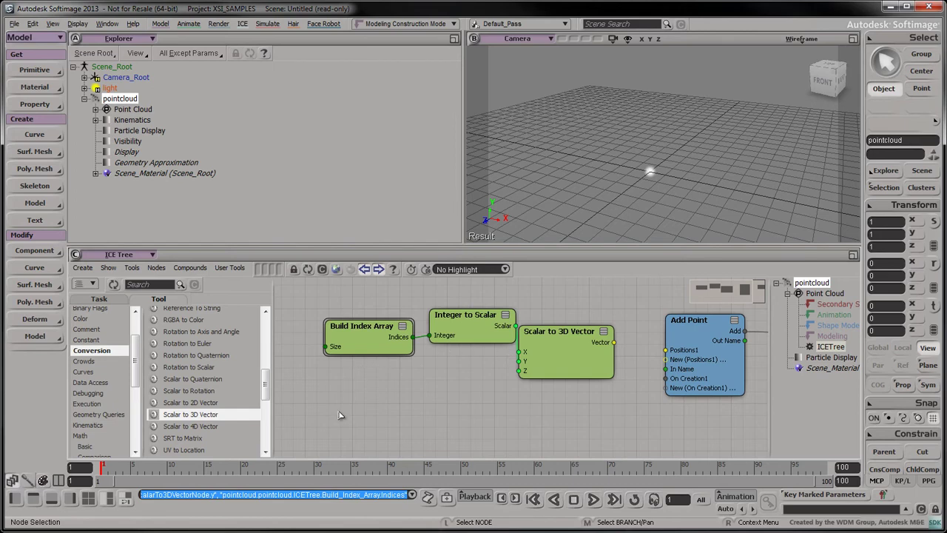
pyautogui.moveTo(368, 337)
pyautogui.moveTo(375, 345); pyautogui.dragTo(335, 356)
pyautogui.moveTo(466, 325); pyautogui.dragTo(437, 347)
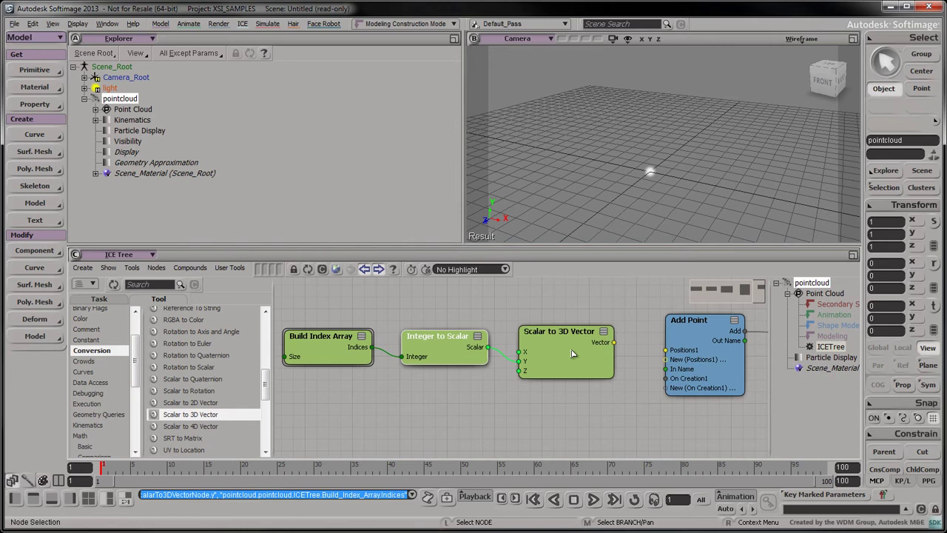
pyautogui.moveTo(613, 346); pyautogui.dragTo(665, 350)
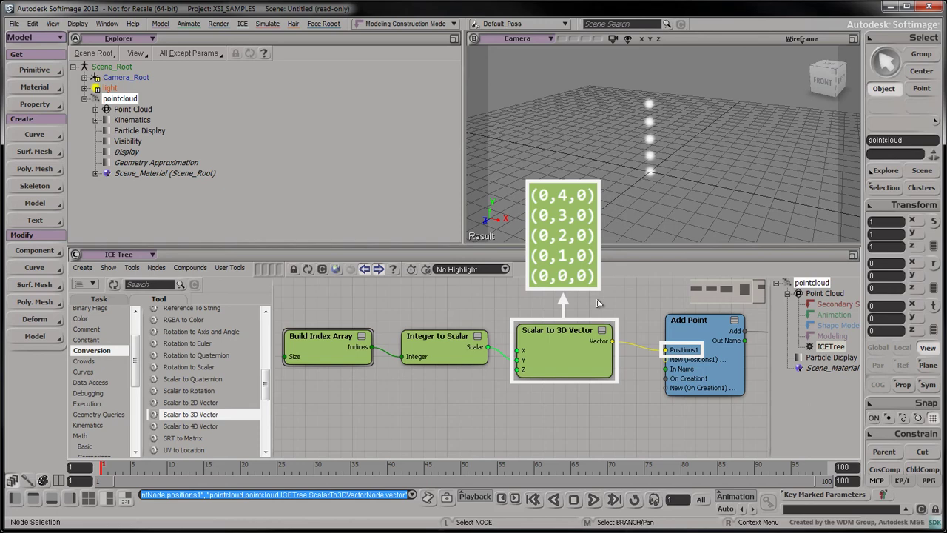
# Try Build Index Array sizes 6 and 8 while orbiting the column, then return Size to 5.
pyautogui.doubleClick(321, 356)
pyautogui.moveTo(349, 196); pyautogui.dragTo(362, 197)
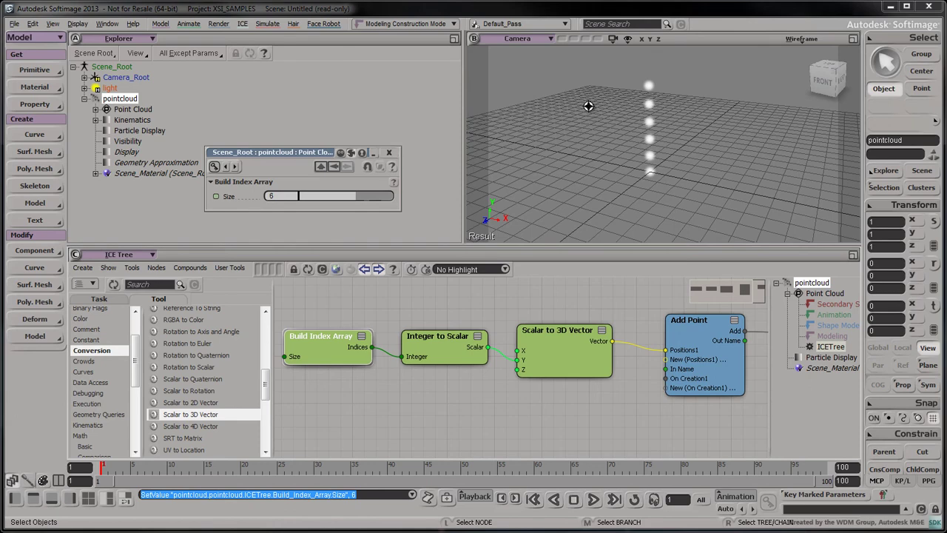
pyautogui.moveTo(588, 106); pyautogui.dragTo(595, 167)
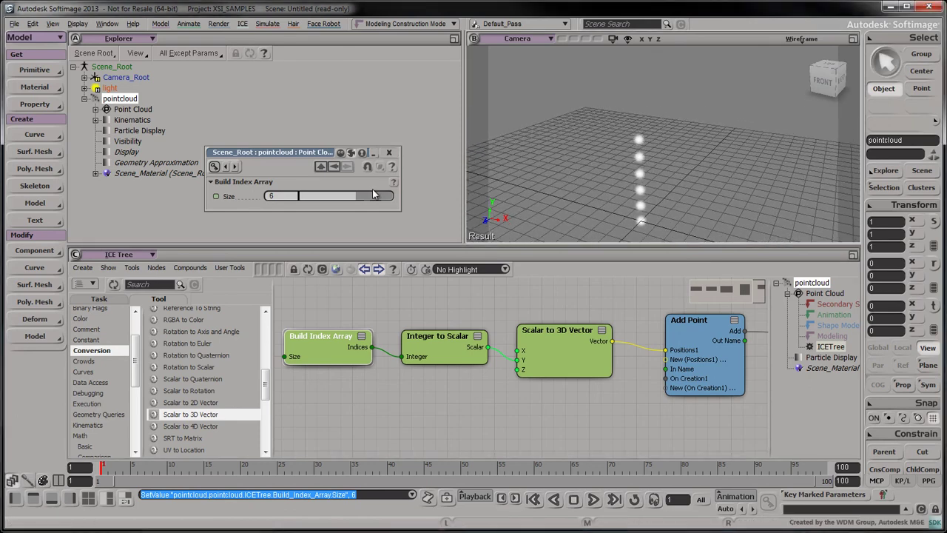
pyautogui.moveTo(373, 195)
pyautogui.mouseDown()
pyautogui.moveTo(383, 209)
pyautogui.moveTo(345, 208)
pyautogui.mouseUp()
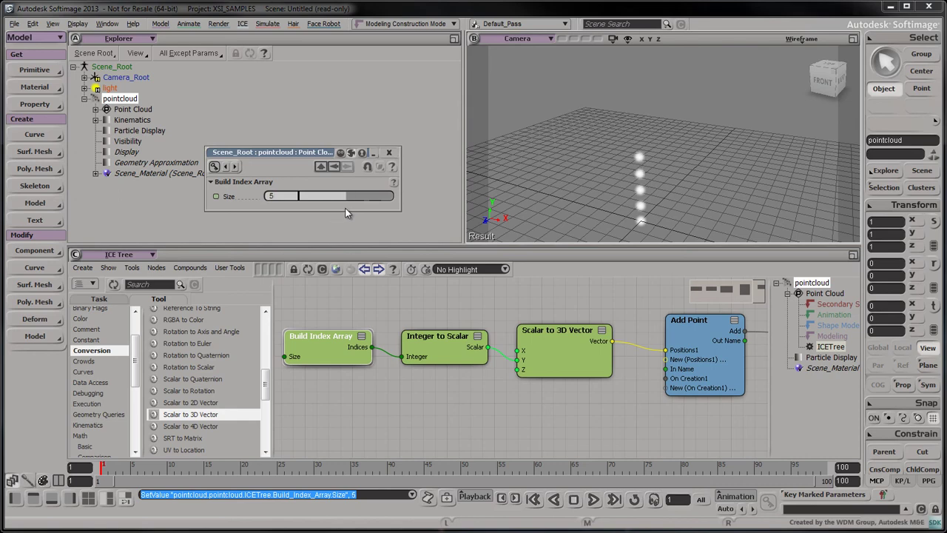